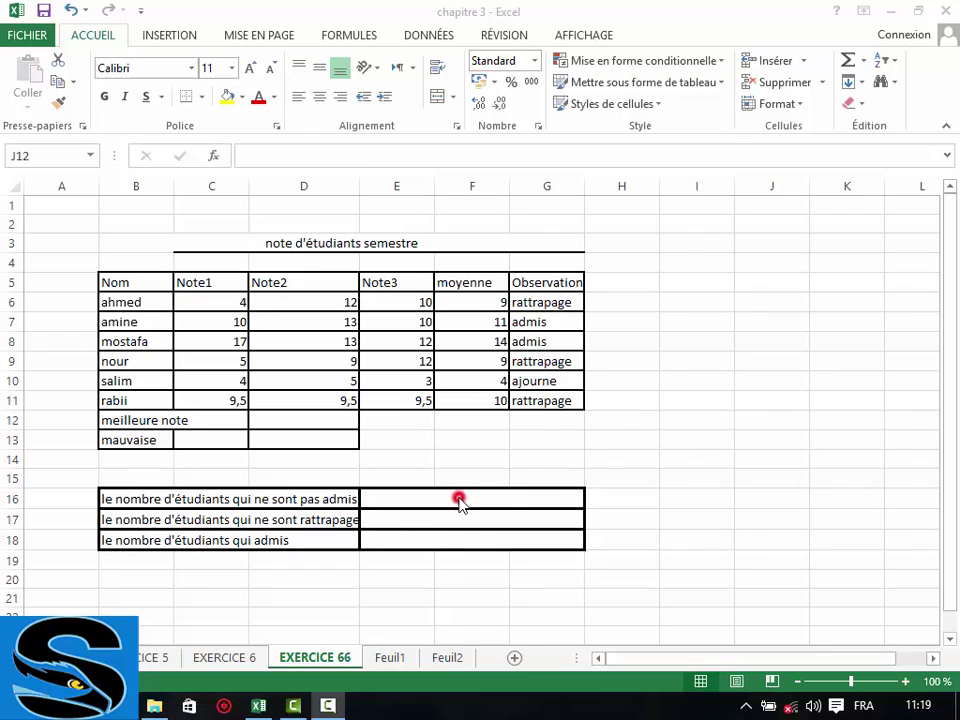
Step: Enter =NB.SI(G6:G11;"<>admis") in E16 to count the 4 students not admitted
left_click(458, 497)
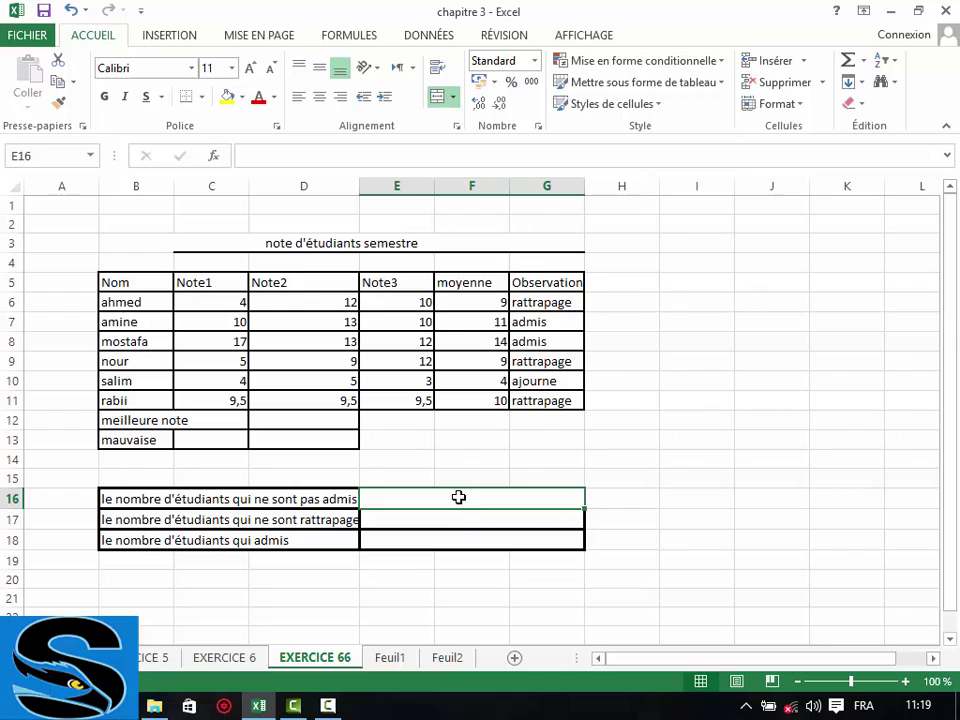
type("=")
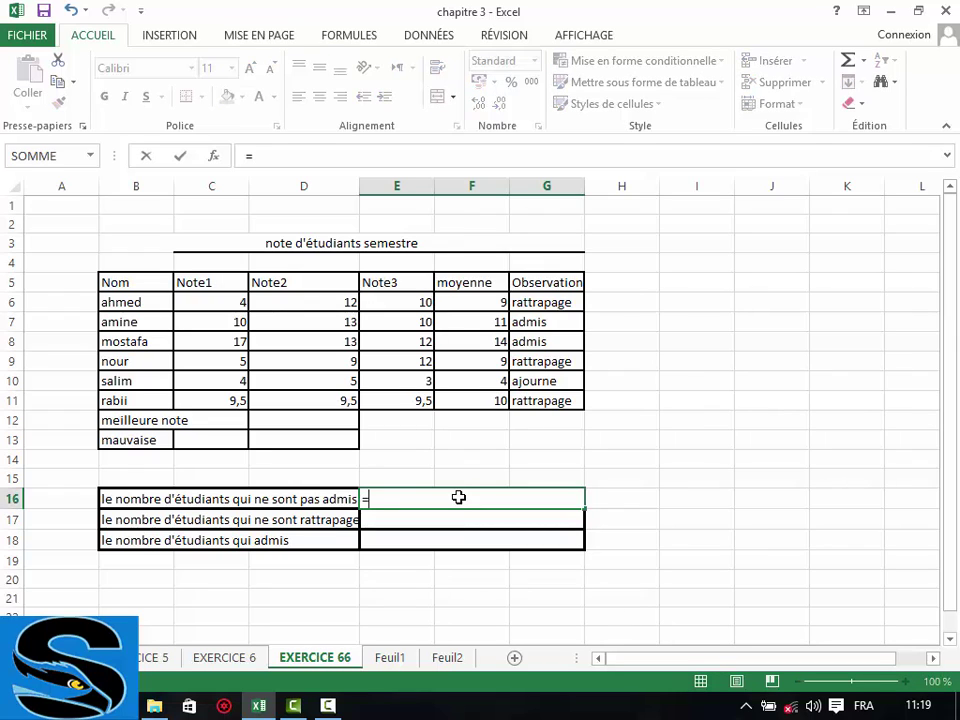
type("nb")
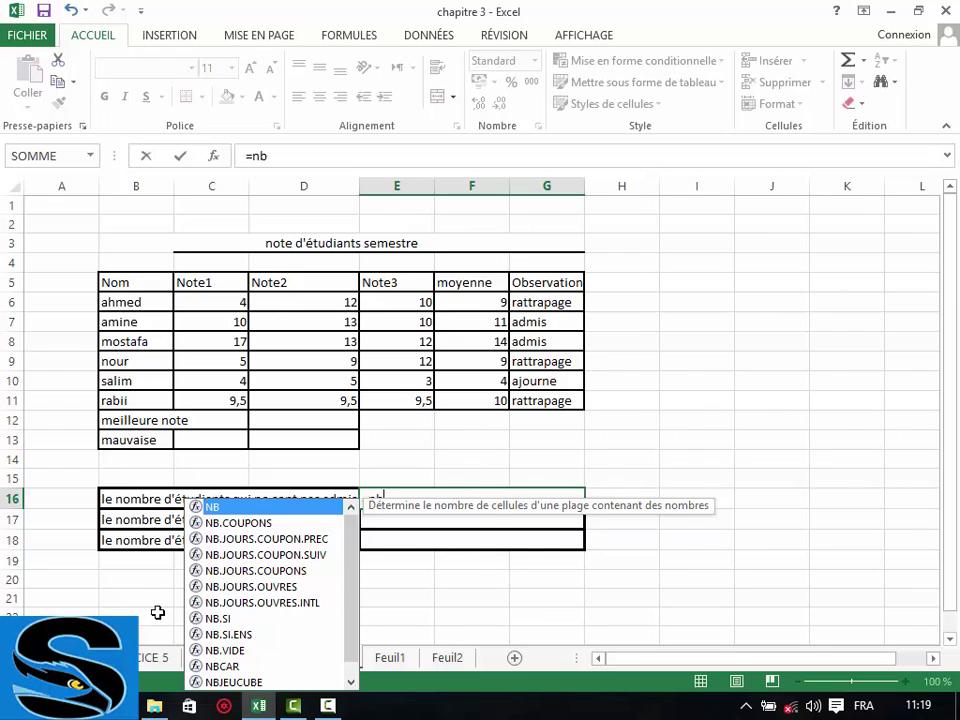
double_click(217, 617)
left_click(217, 616)
key("BackSpace")
key("BackSpace")
key("BackSpace")
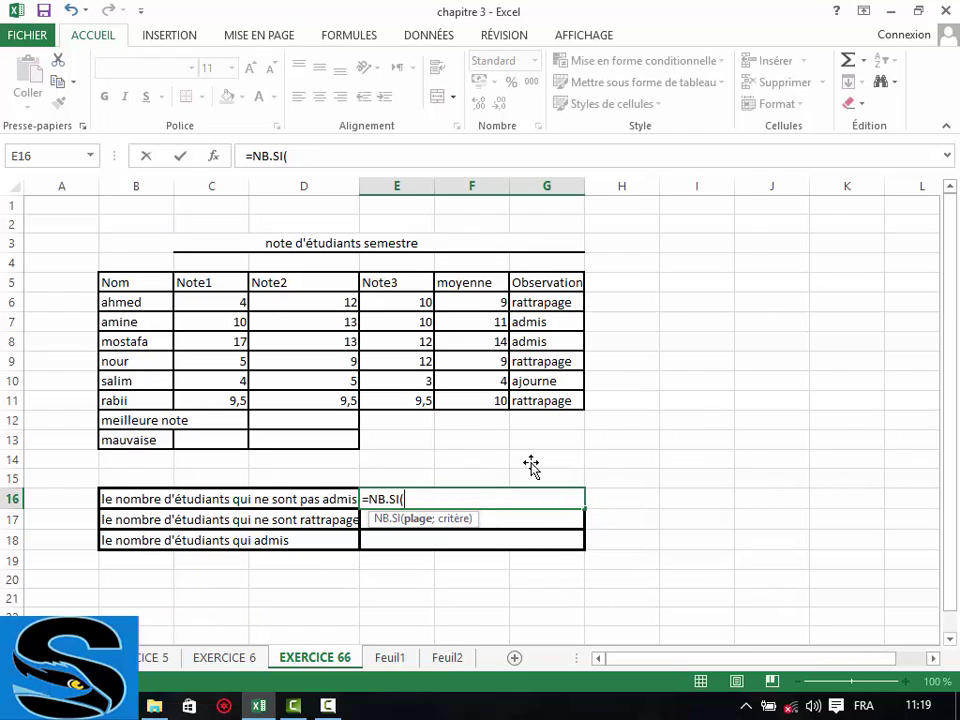
left_click(521, 301)
left_click_drag(568, 316, 577, 404)
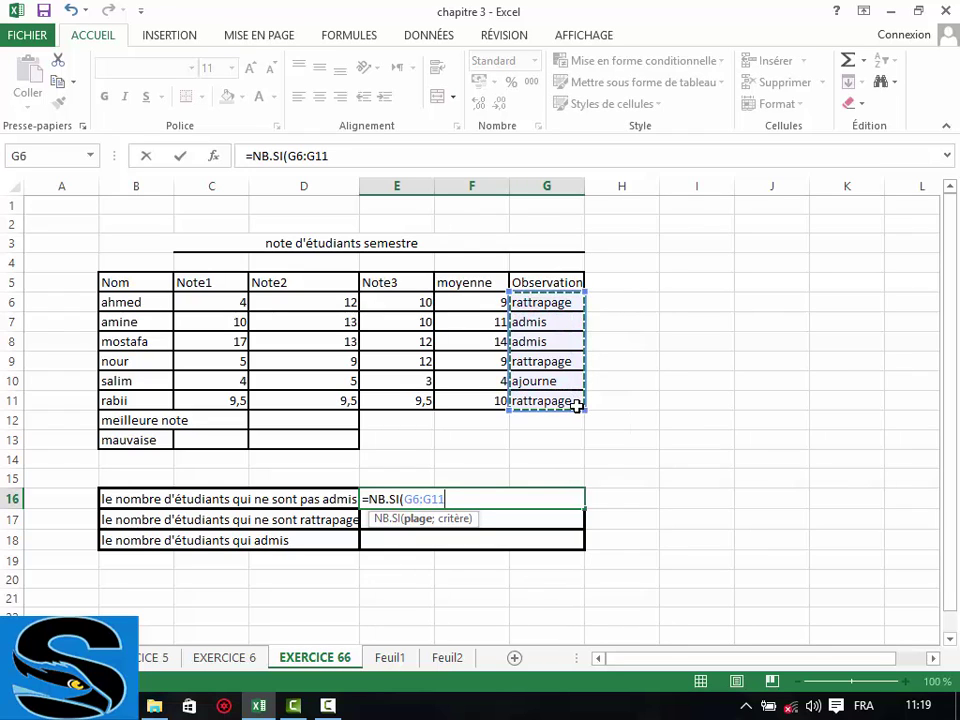
type(";")
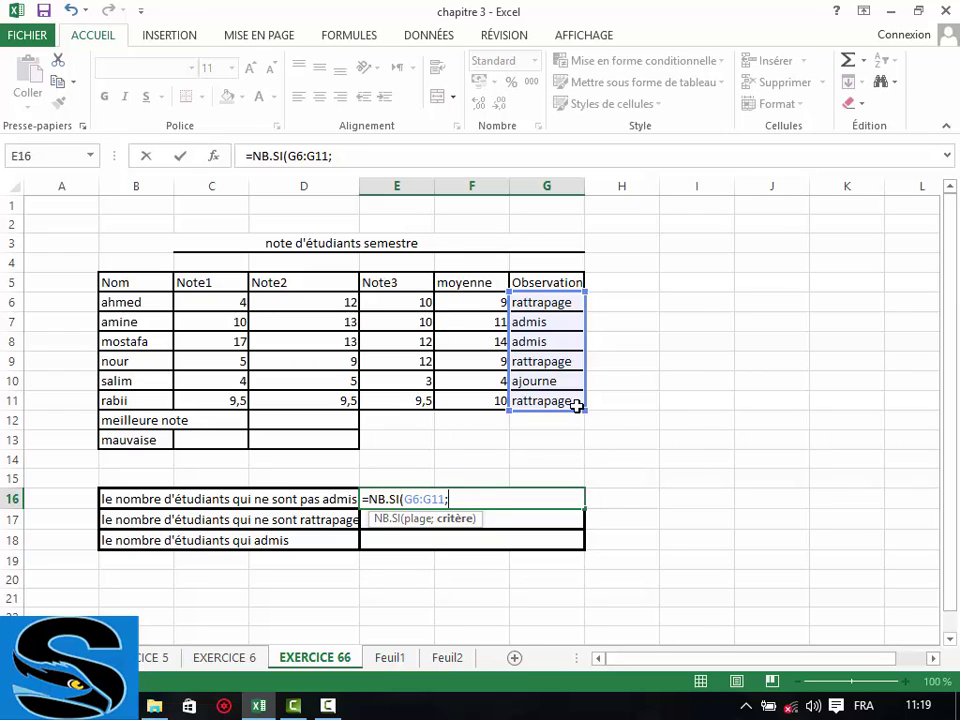
type("\"")
type("<>")
type("admi")
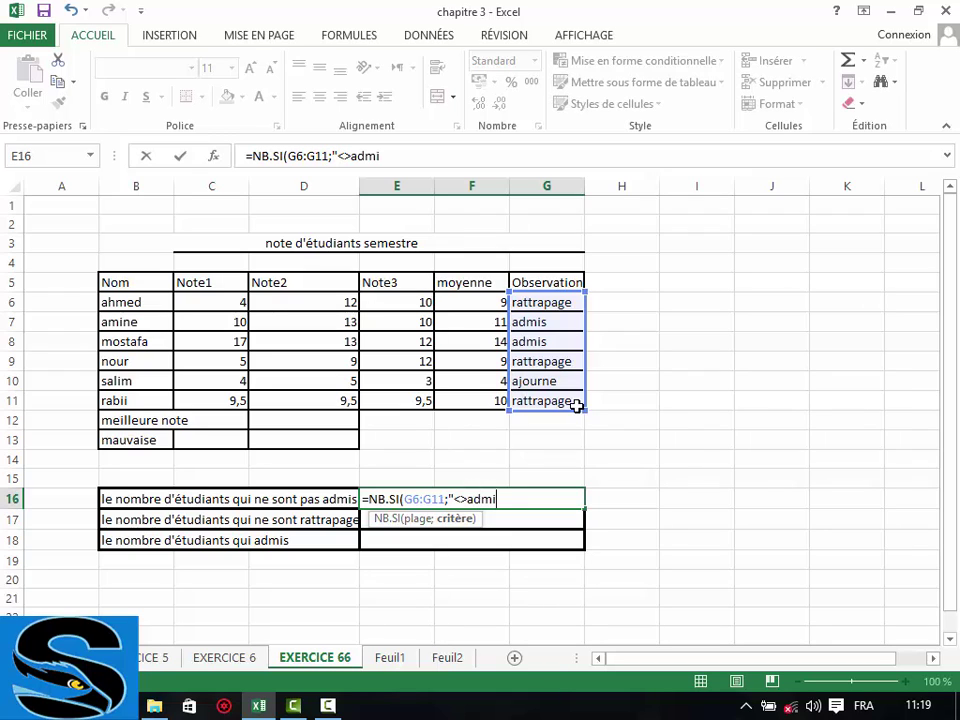
type("s\"")
type(")")
key("Return")
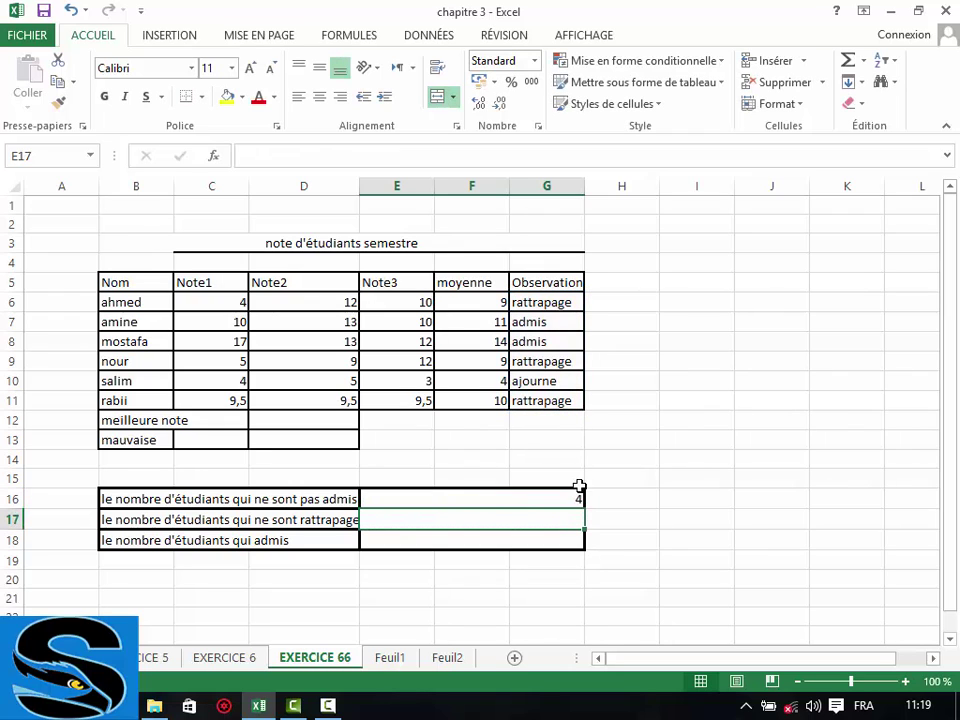
left_click(553, 501)
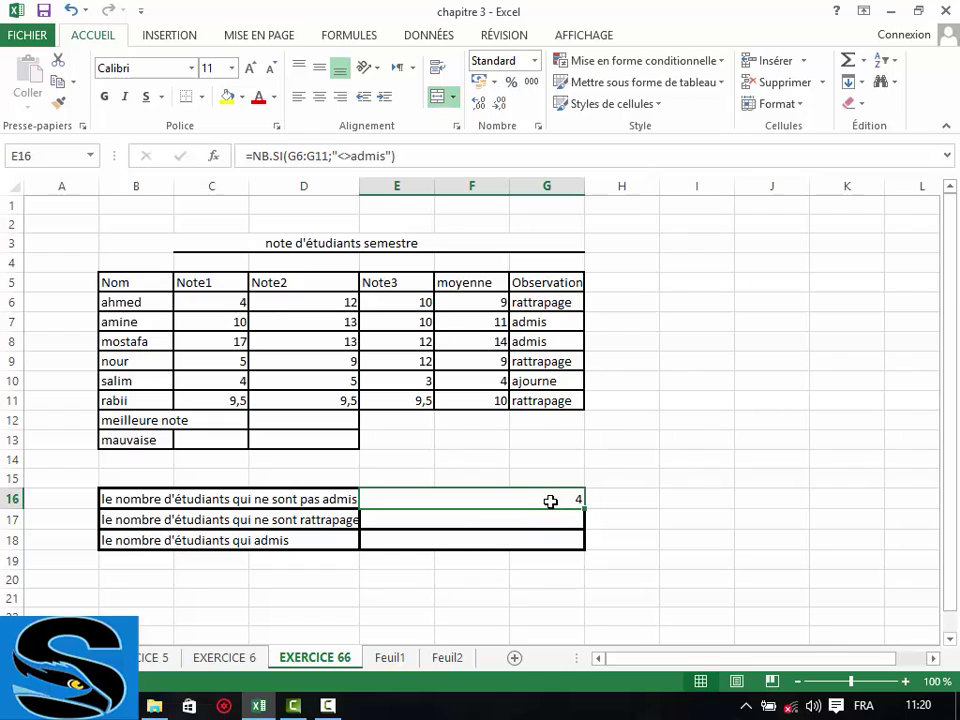
left_click(562, 303)
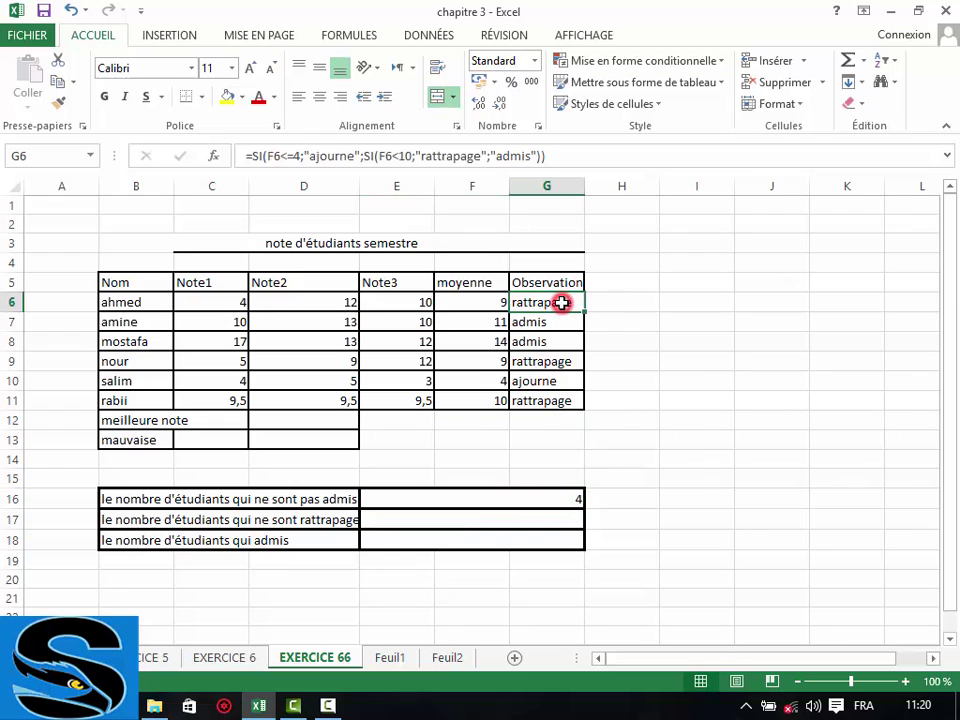
left_click(570, 367)
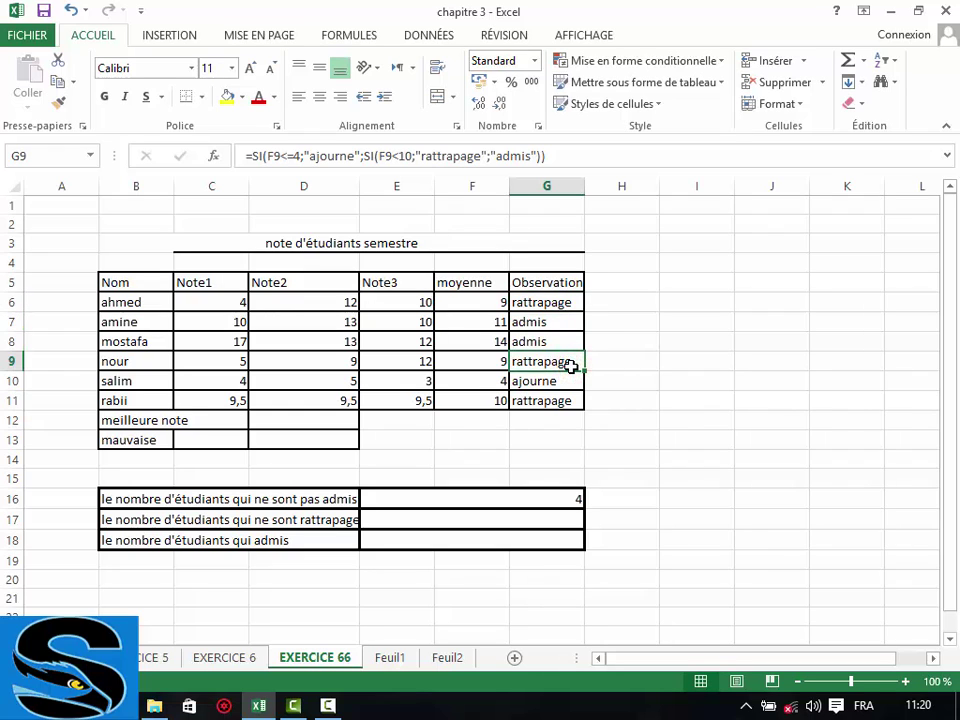
left_click(563, 382)
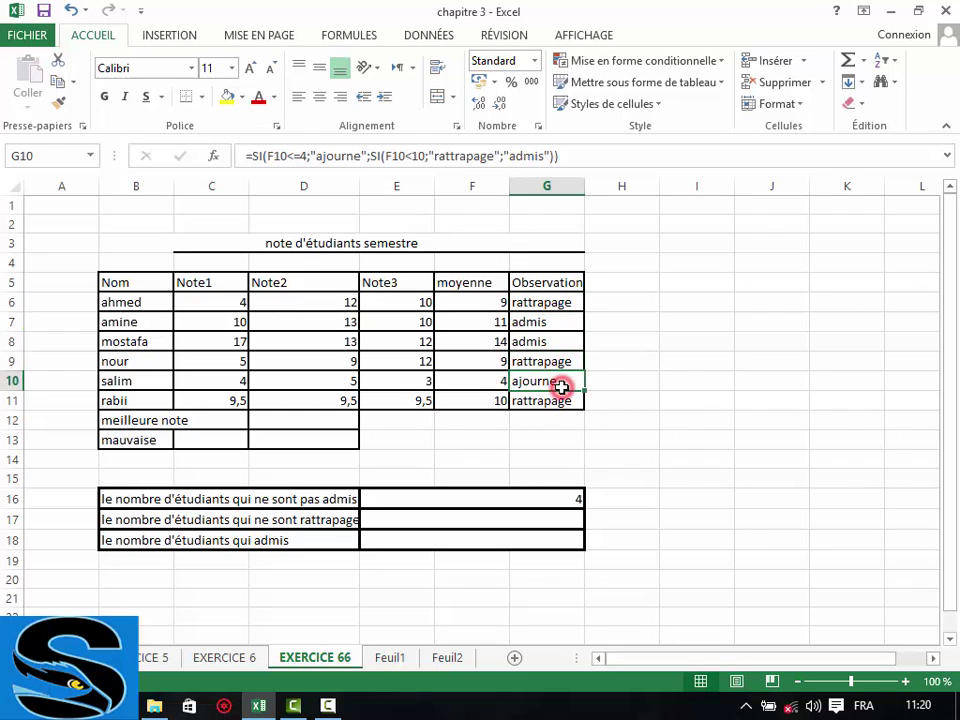
left_click(573, 401)
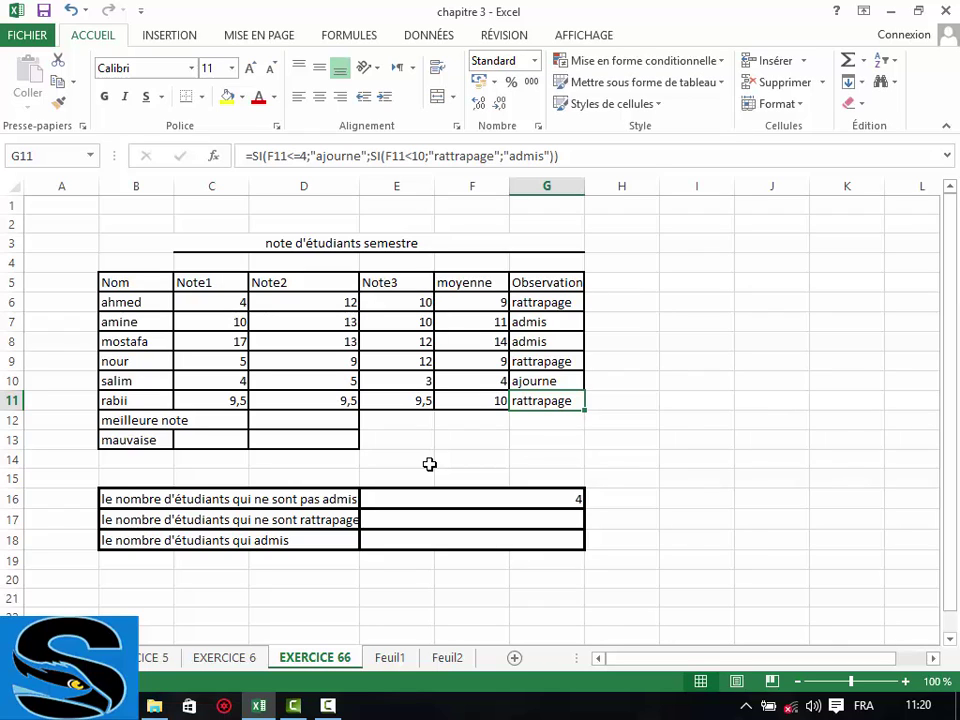
left_click(460, 522)
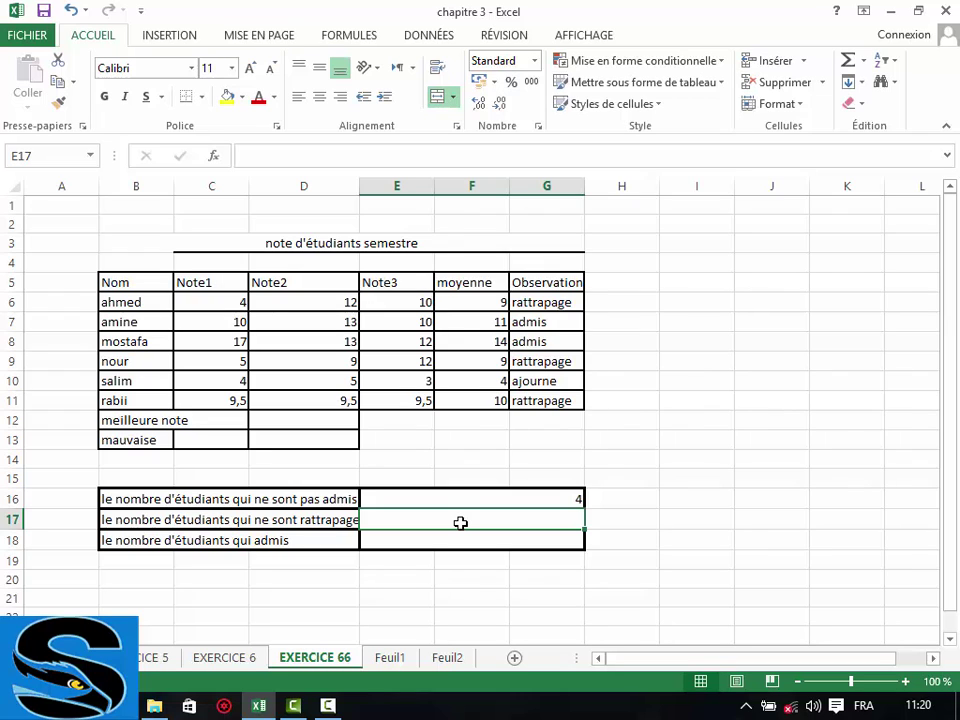
Step: Enter =NB.SI(G6:G11;"rattrapage") in E17 to count the 3 rattrapage students
type("=")
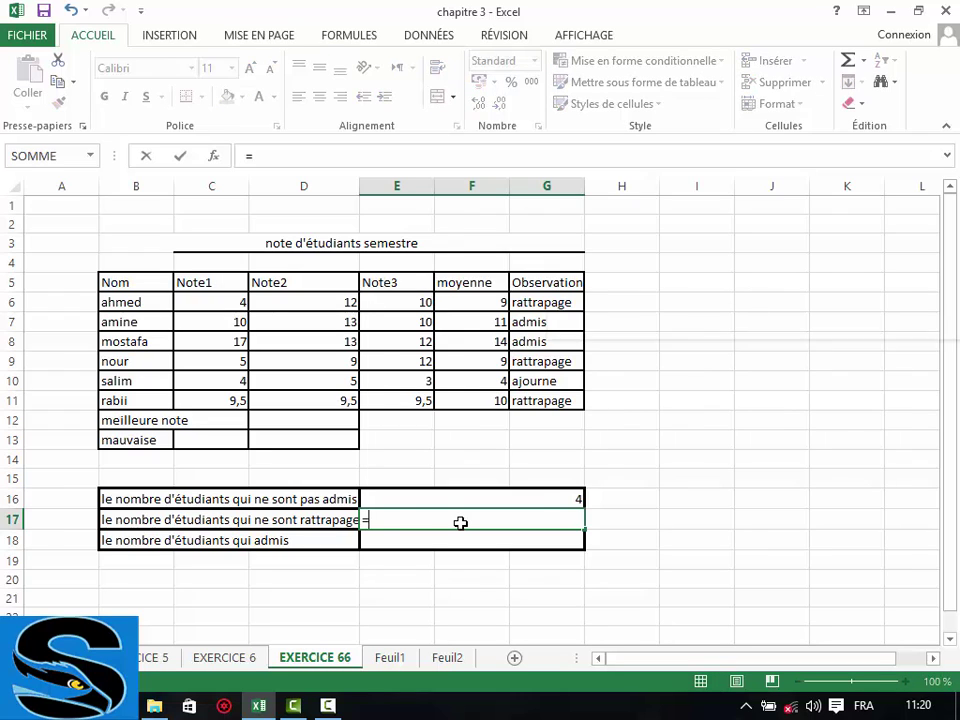
type("nb")
left_click(413, 438)
double_click(413, 438)
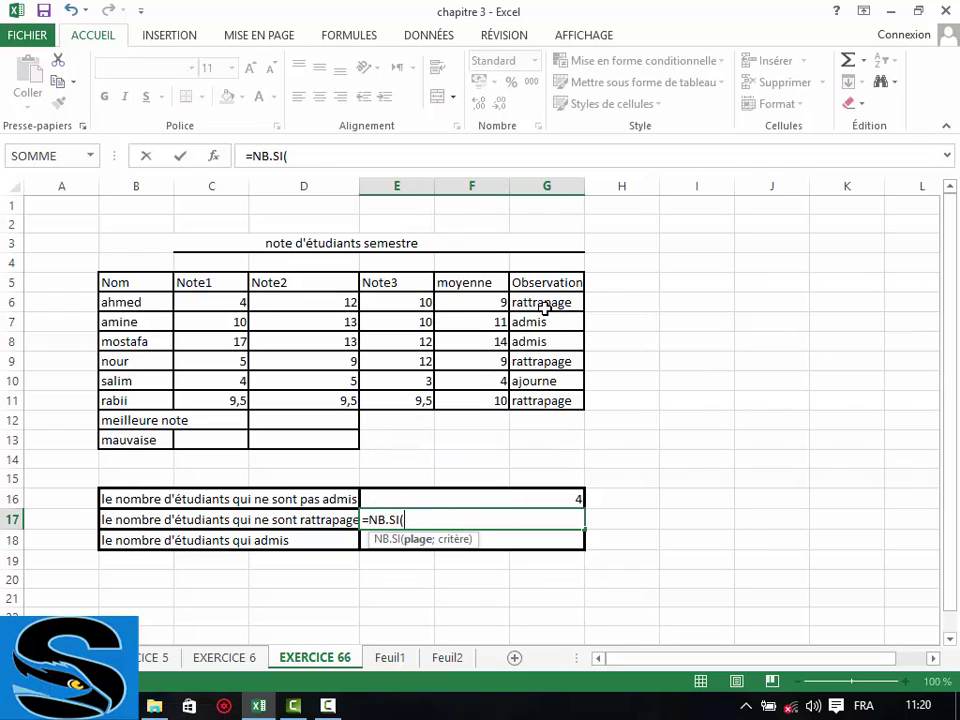
left_click_drag(546, 303, 548, 400)
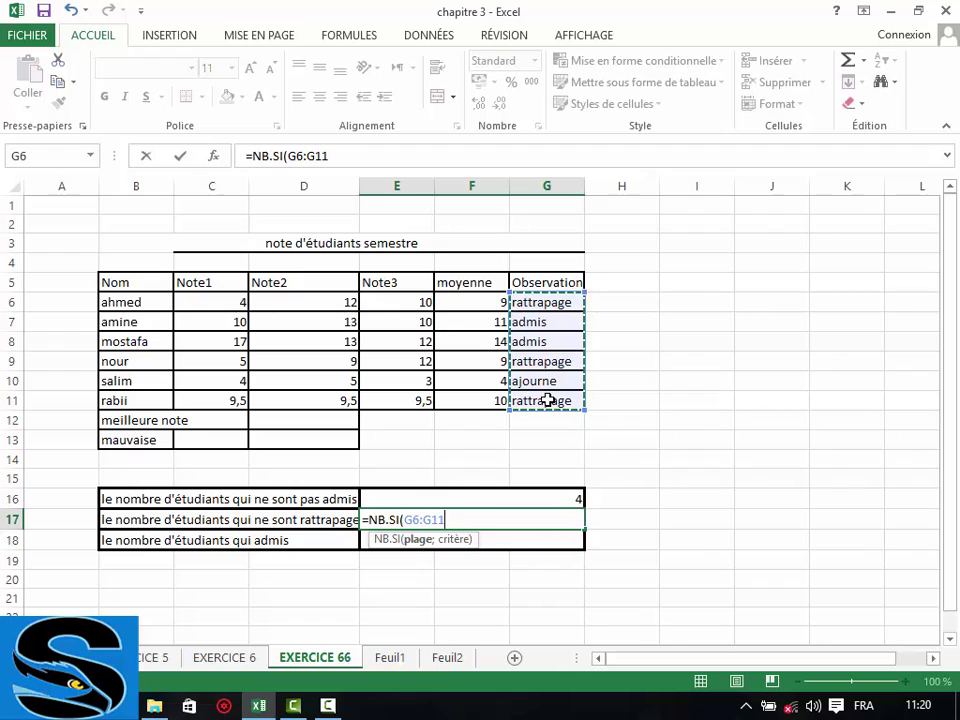
type(";")
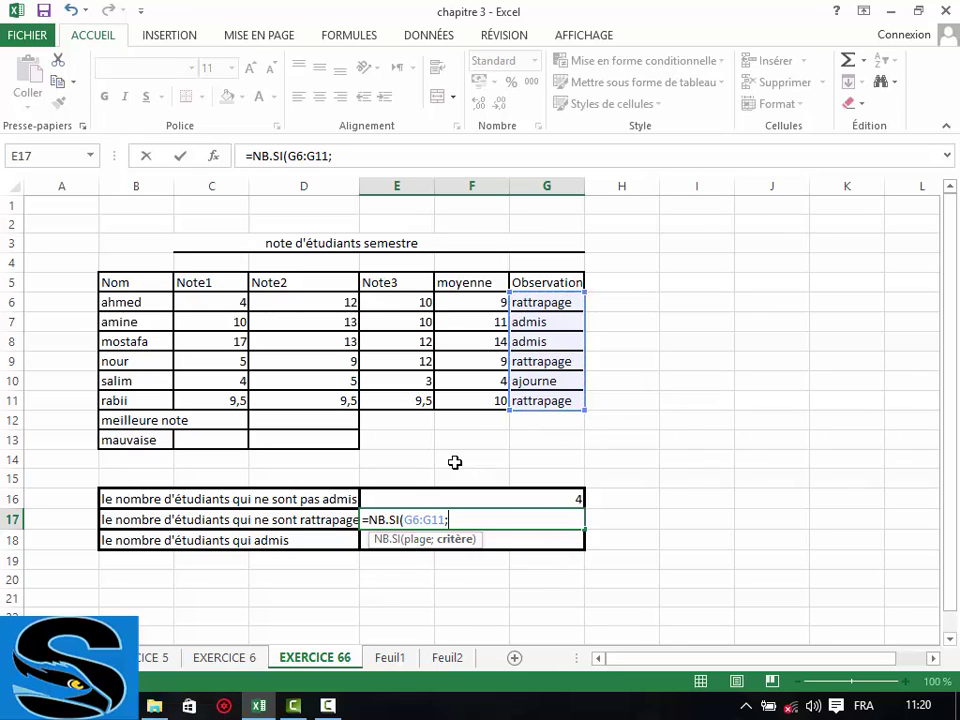
type("\"")
type("ratt")
type("rapage\");")
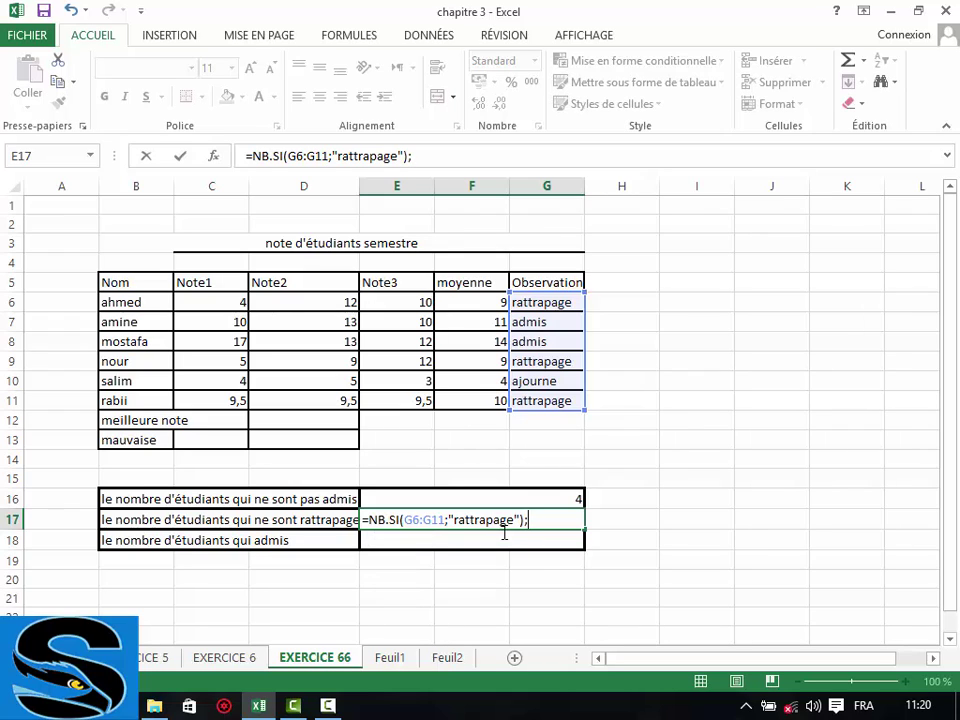
key("Return")
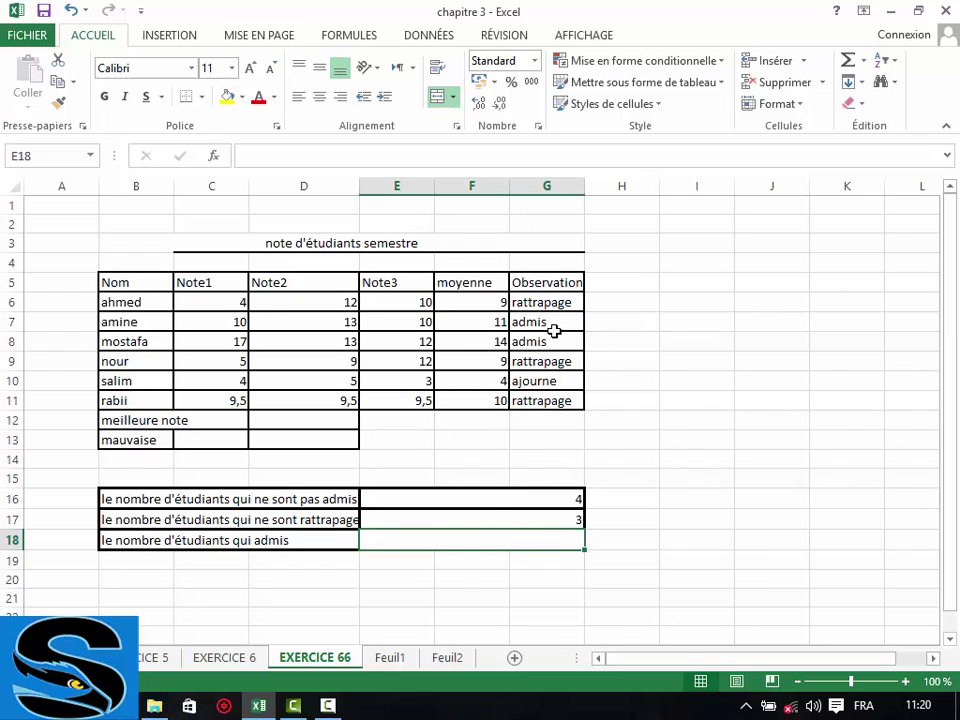
left_click(570, 302)
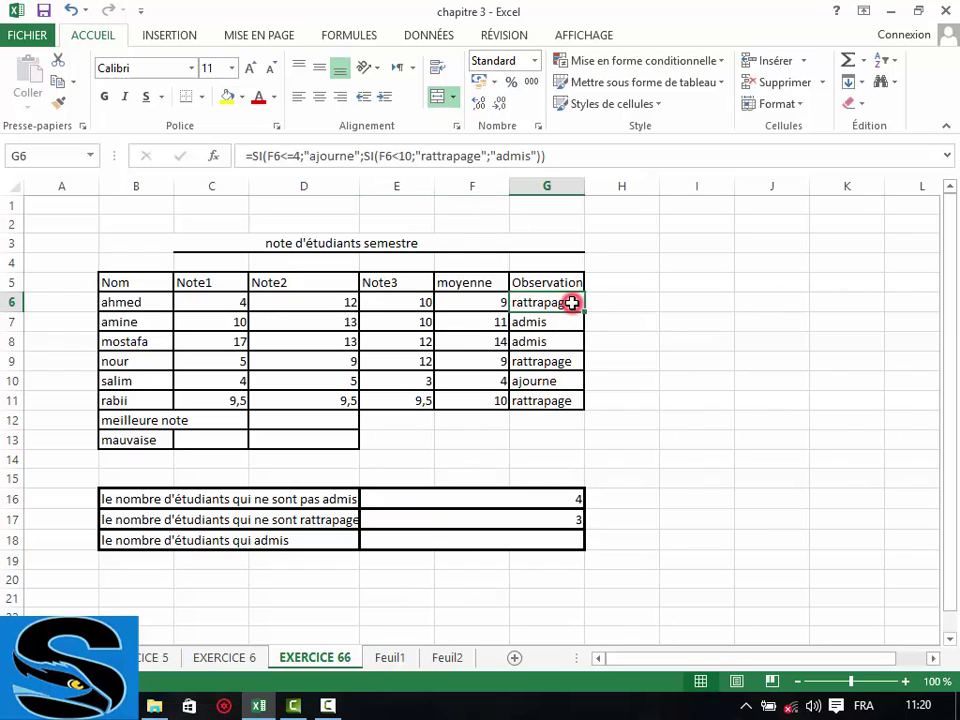
left_click(556, 367)
left_click(561, 404)
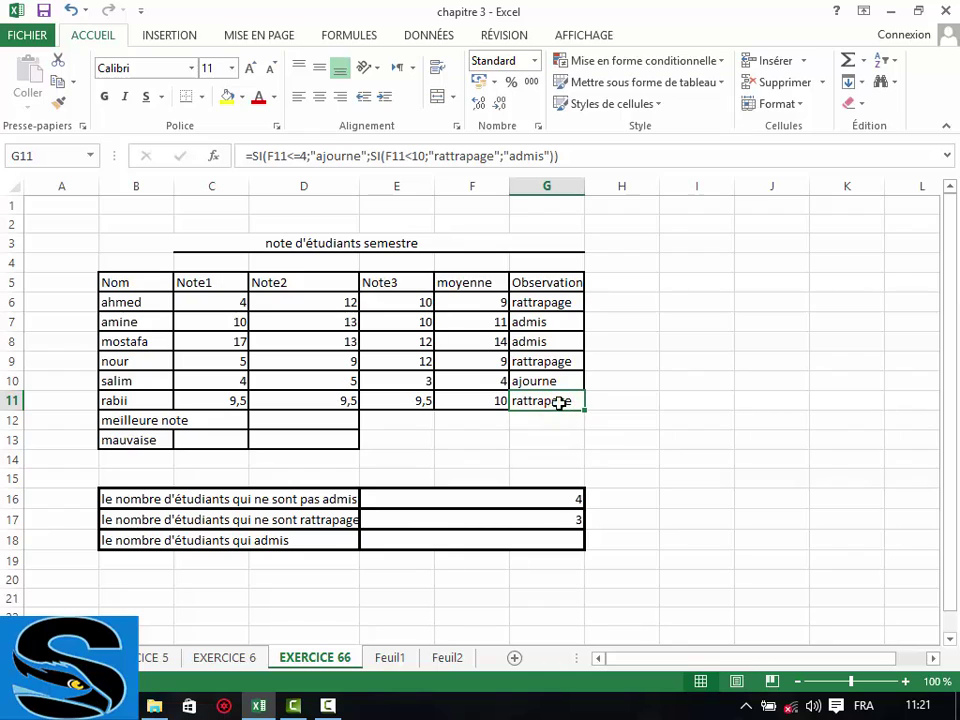
left_click(538, 518)
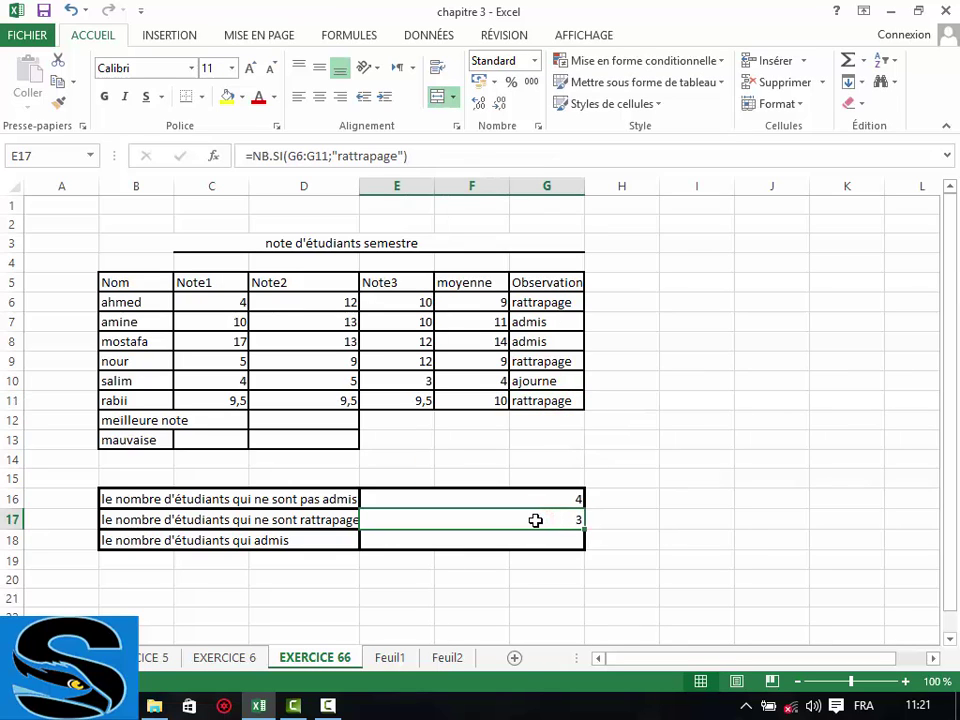
left_click(233, 518)
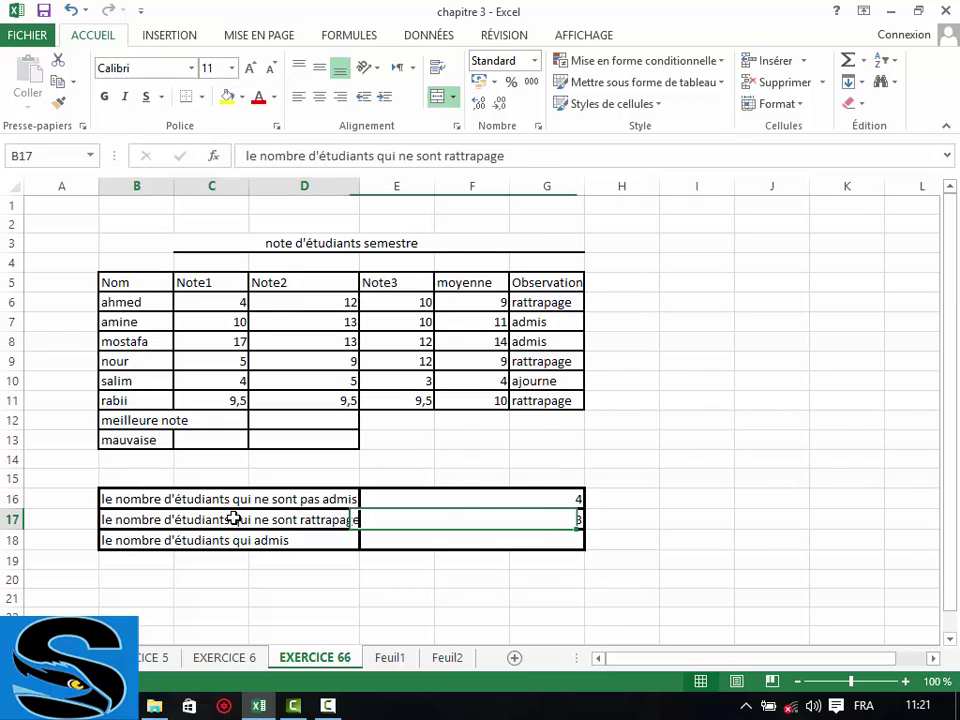
Step: Delete the words 'qui ne sont' from the B17 label
left_click(233, 519)
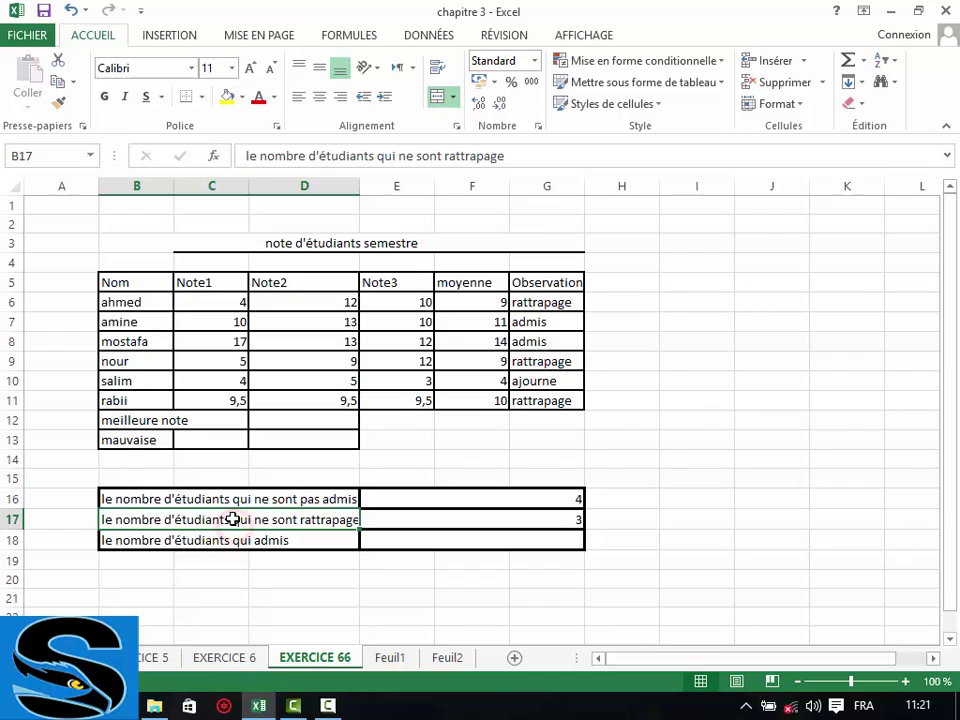
double_click(233, 519)
mouse_move(233, 519)
left_mouse_down()
mouse_move(287, 529)
mouse_move(299, 519)
left_mouse_up()
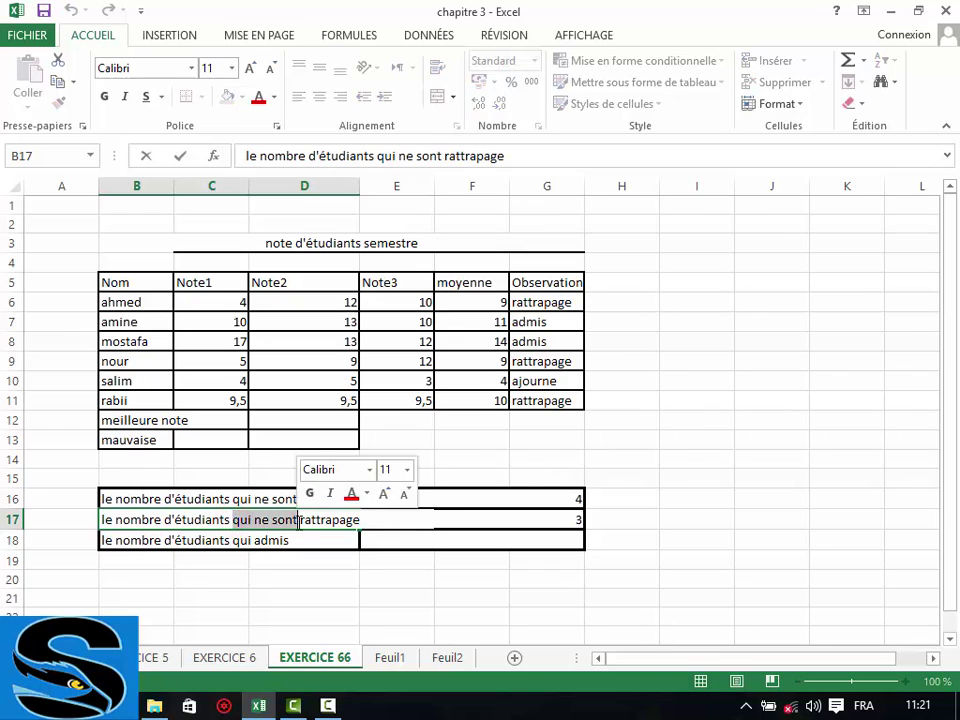
key("Delete")
left_click(823, 501)
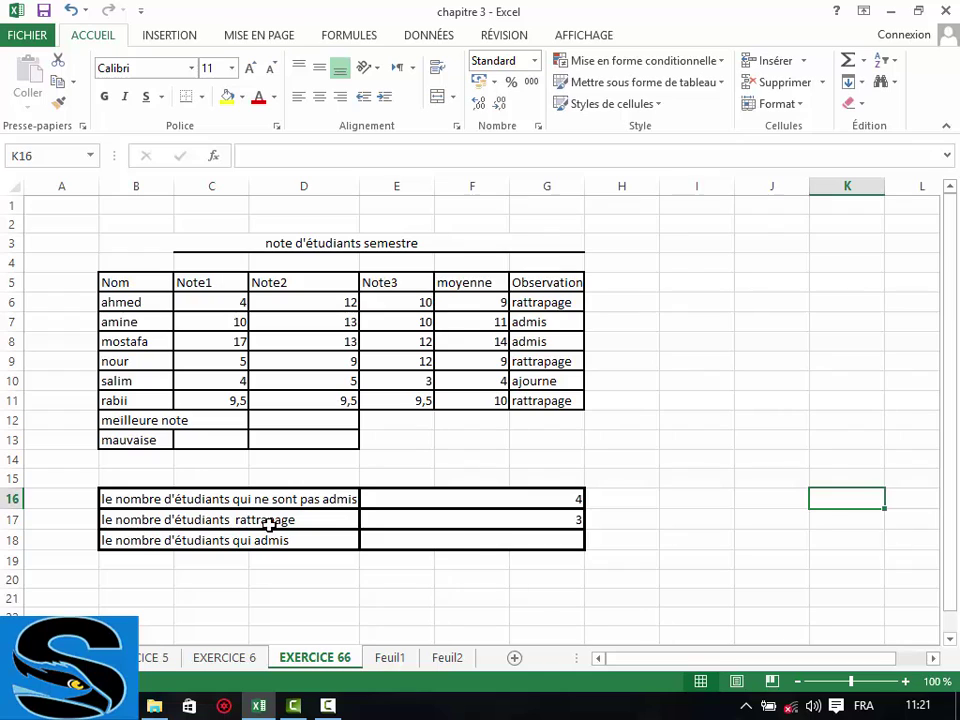
Step: Re-insert 'qui' before 'rattrapage' in the B17 label
left_click(234, 521)
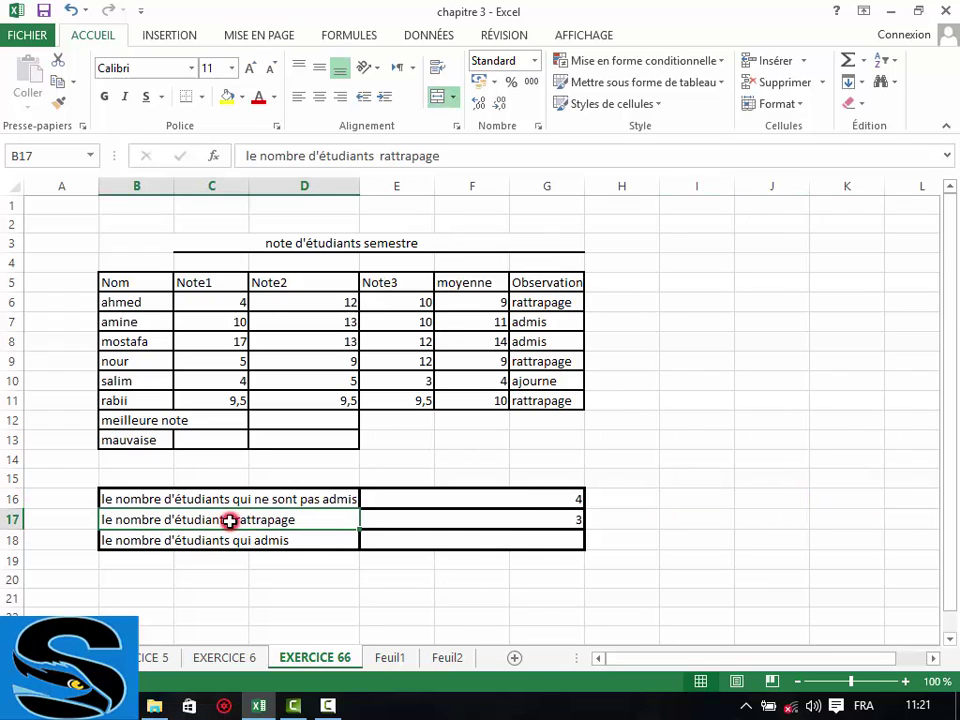
double_click(233, 520)
type("qui")
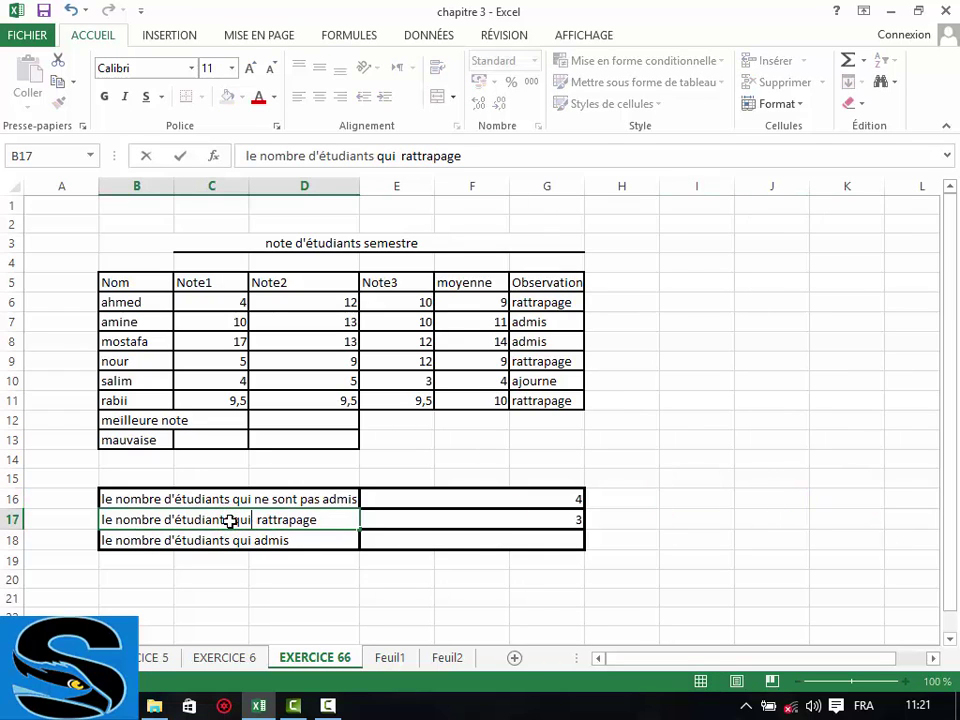
left_click(280, 545)
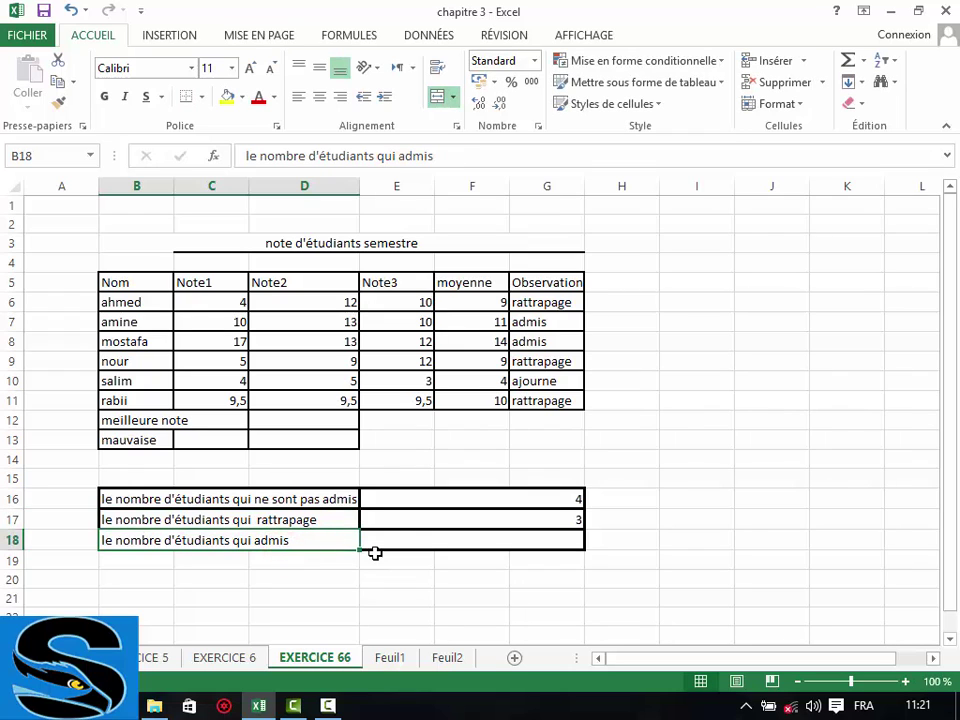
Step: Enter =NB.SI(G6:G11;"admis") in E18 to count the 2 admitted students
left_click(422, 543)
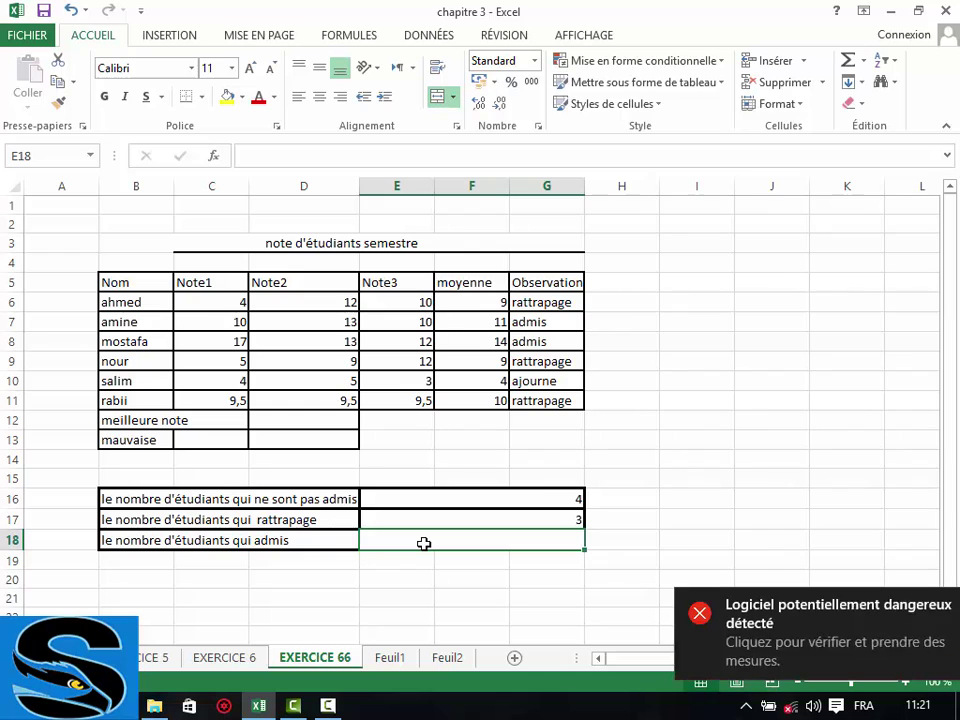
type("=nb")
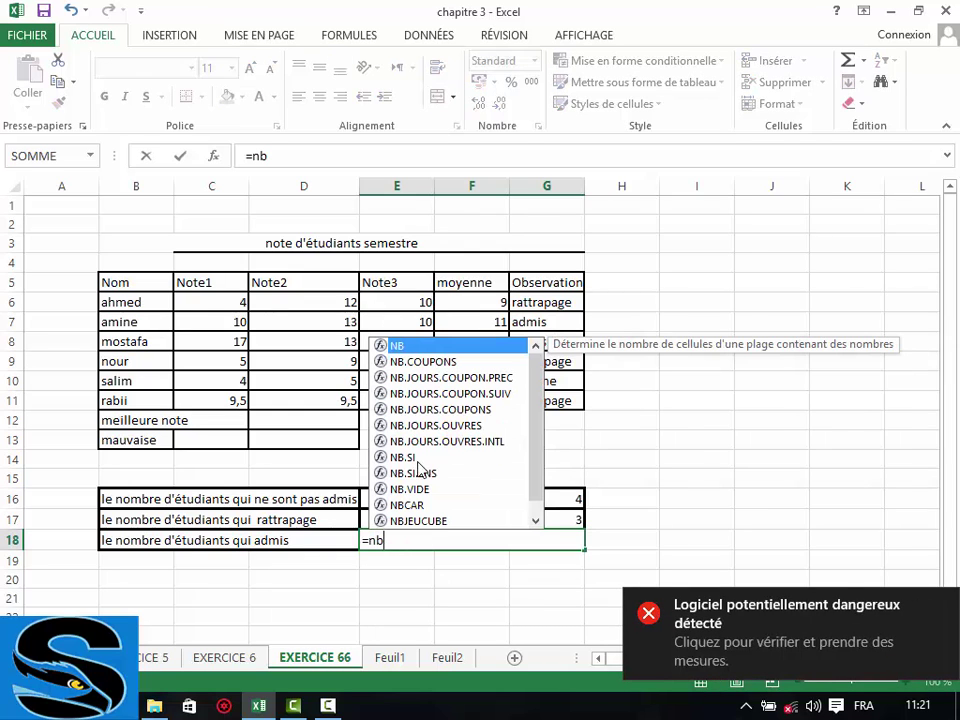
double_click(404, 458)
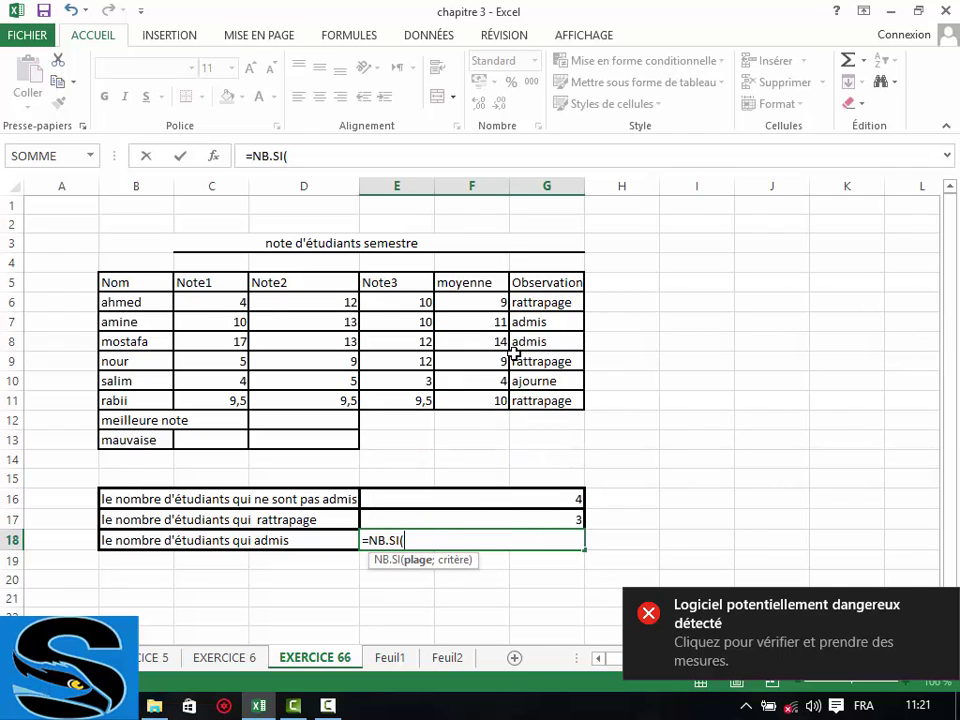
left_click_drag(521, 303, 565, 408)
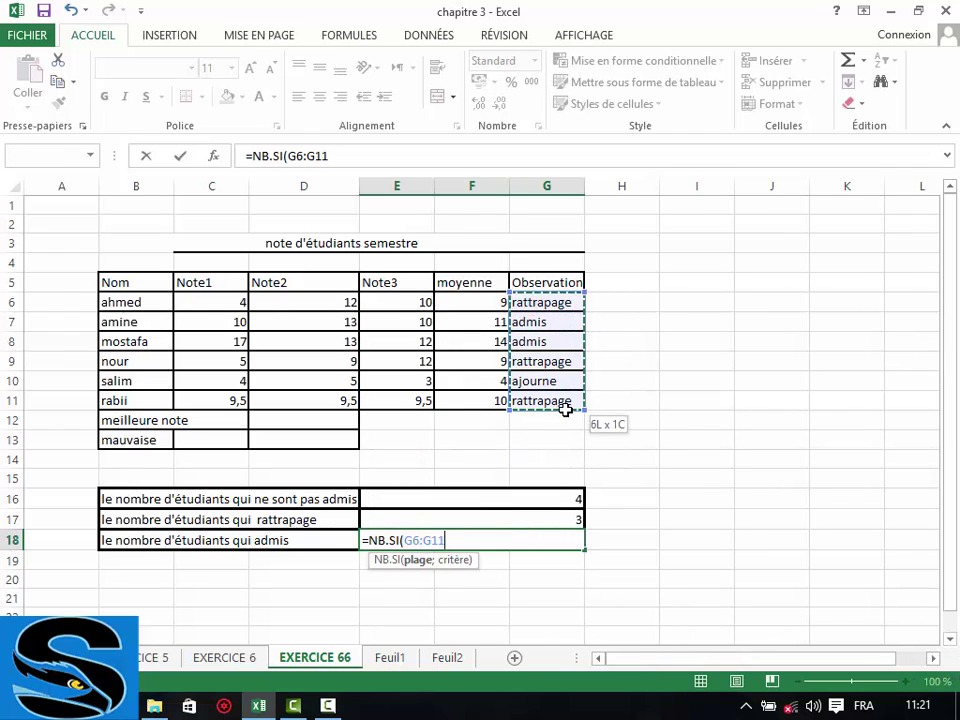
type(";")
type("'")
type("\"")
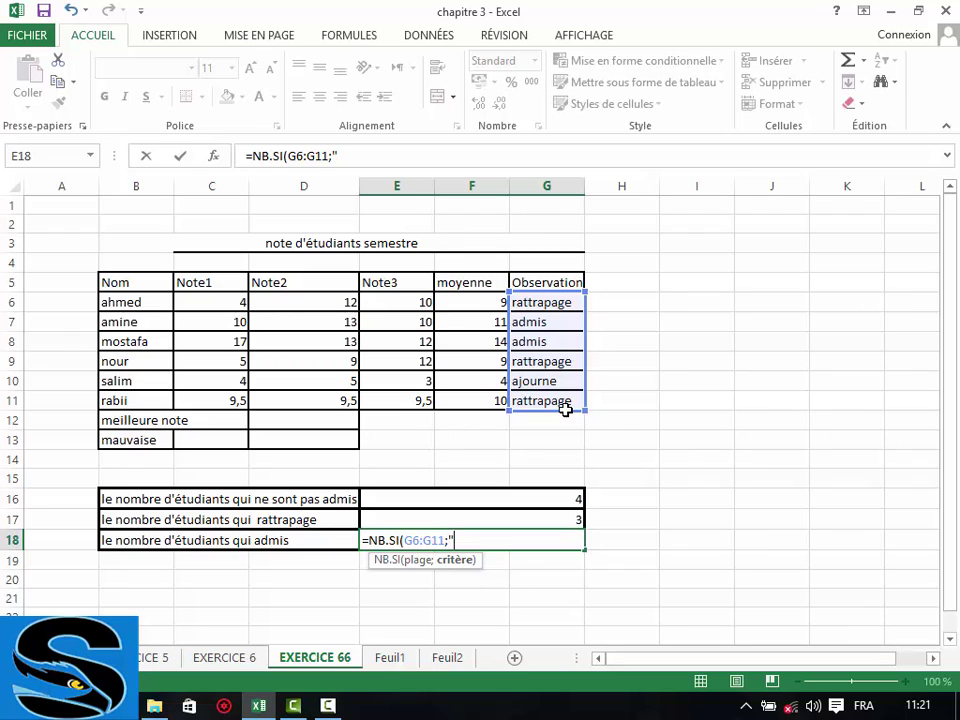
type("admis")
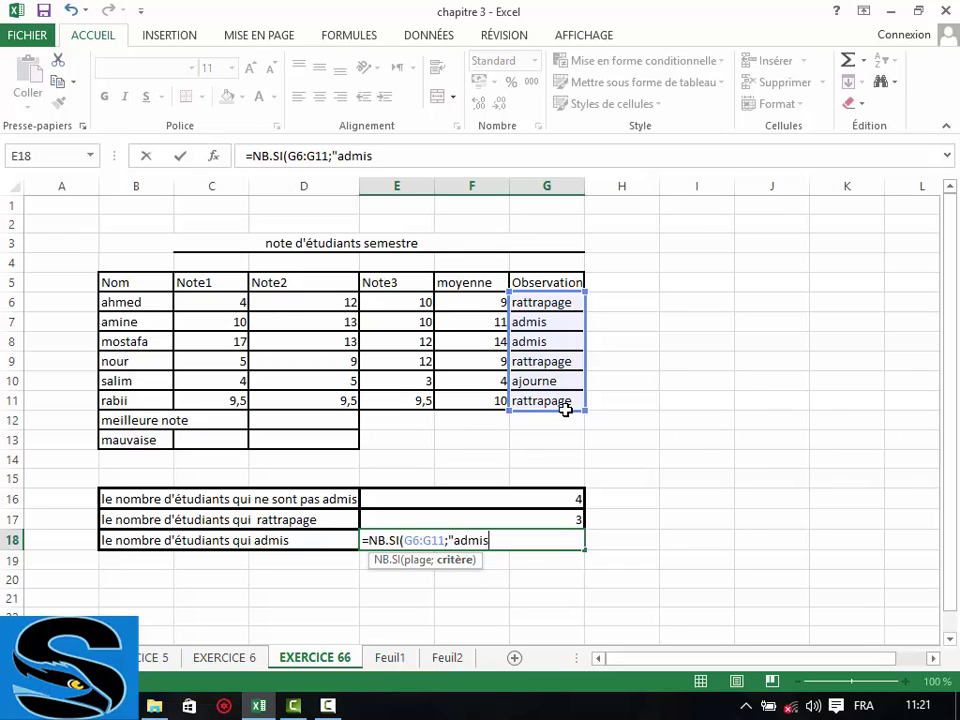
type("\")")
key("Return")
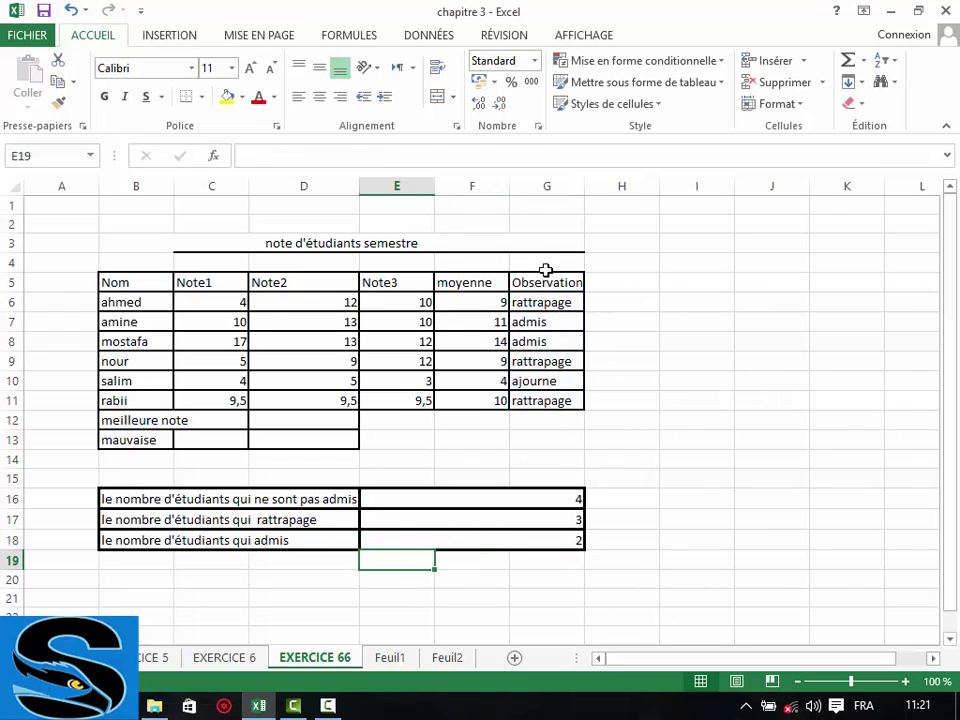
left_click(539, 325)
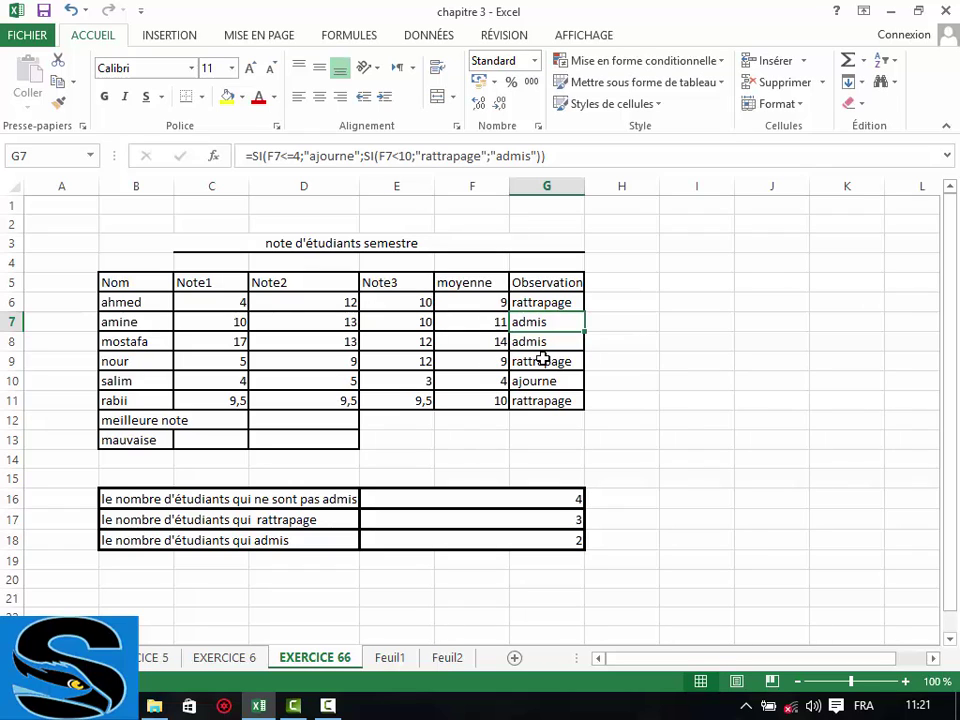
left_click(538, 325)
left_click(475, 398)
double_click(476, 399)
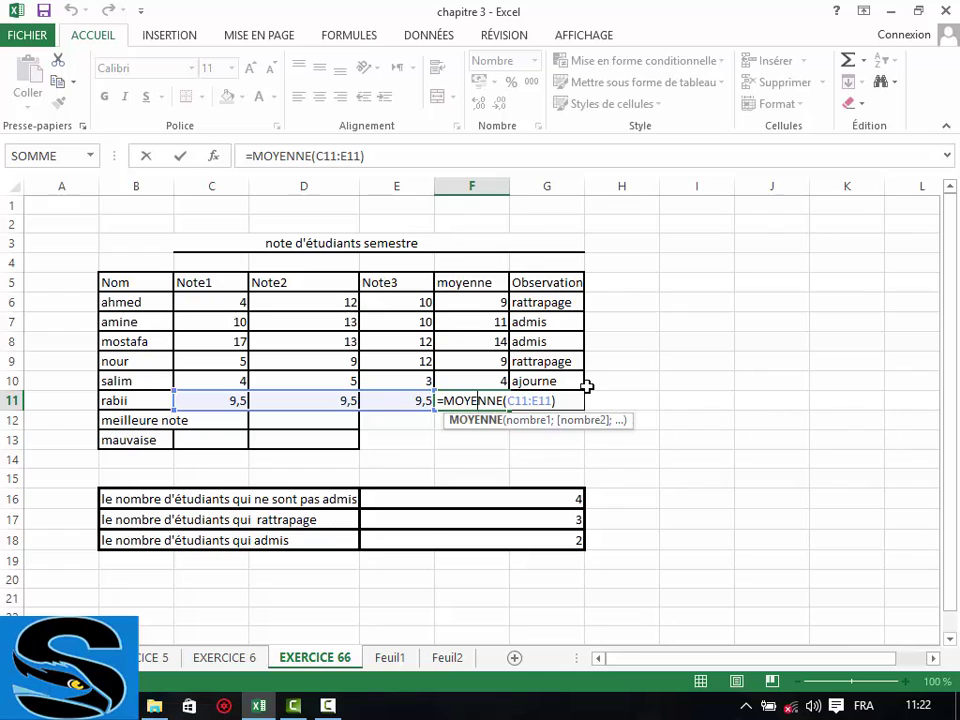
left_click(702, 376)
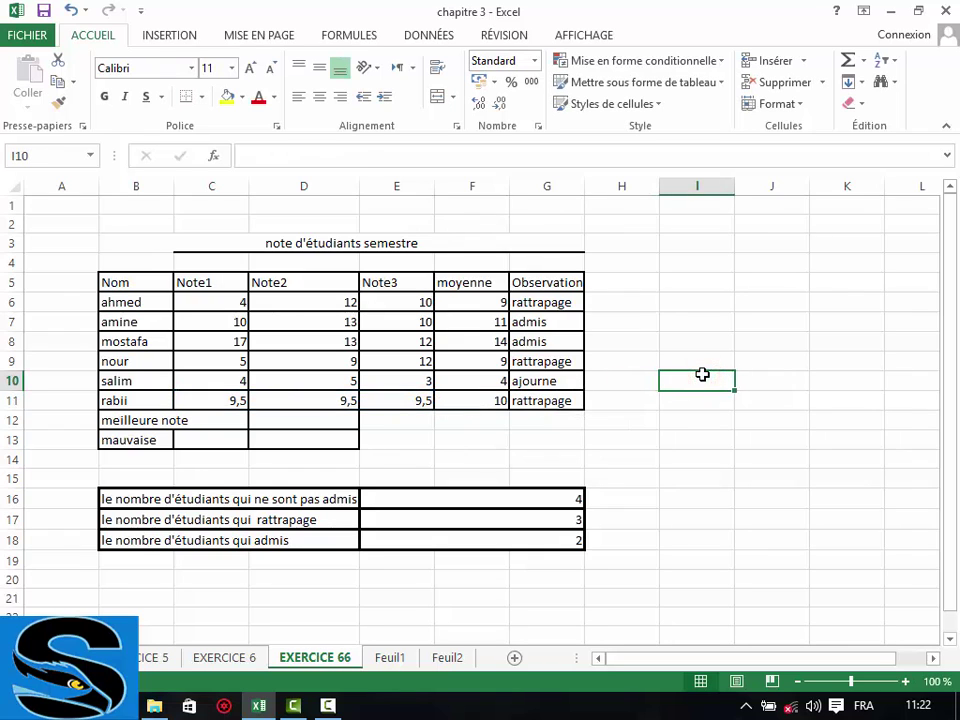
left_click(478, 402)
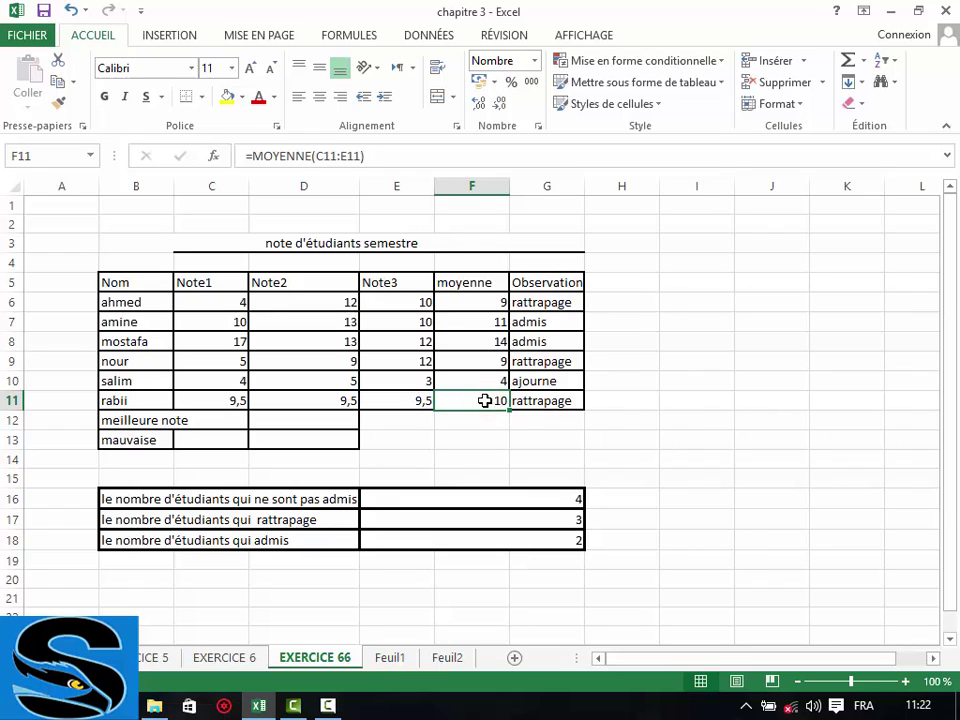
double_click(484, 400)
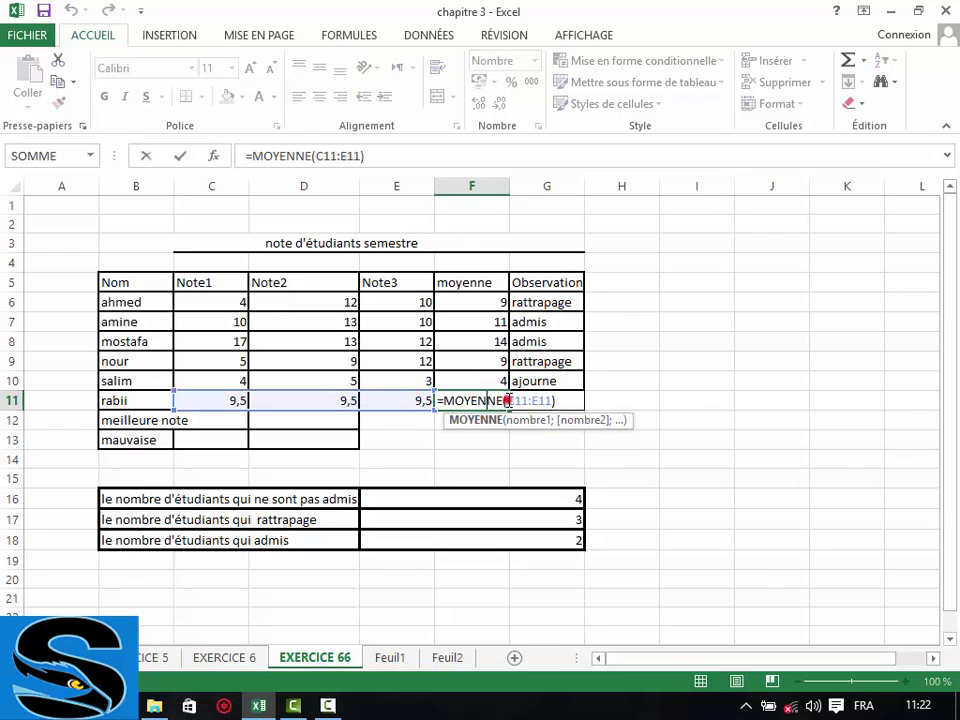
left_click_drag(507, 400, 552, 401)
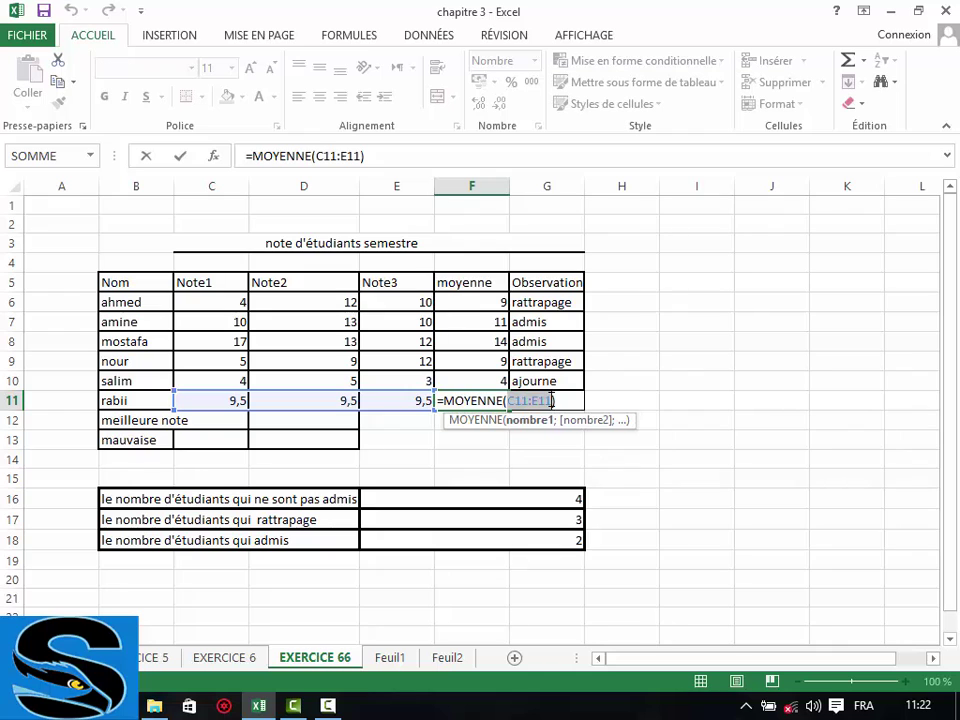
key("BackSpace")
left_click_drag(198, 400, 407, 402)
key("Return")
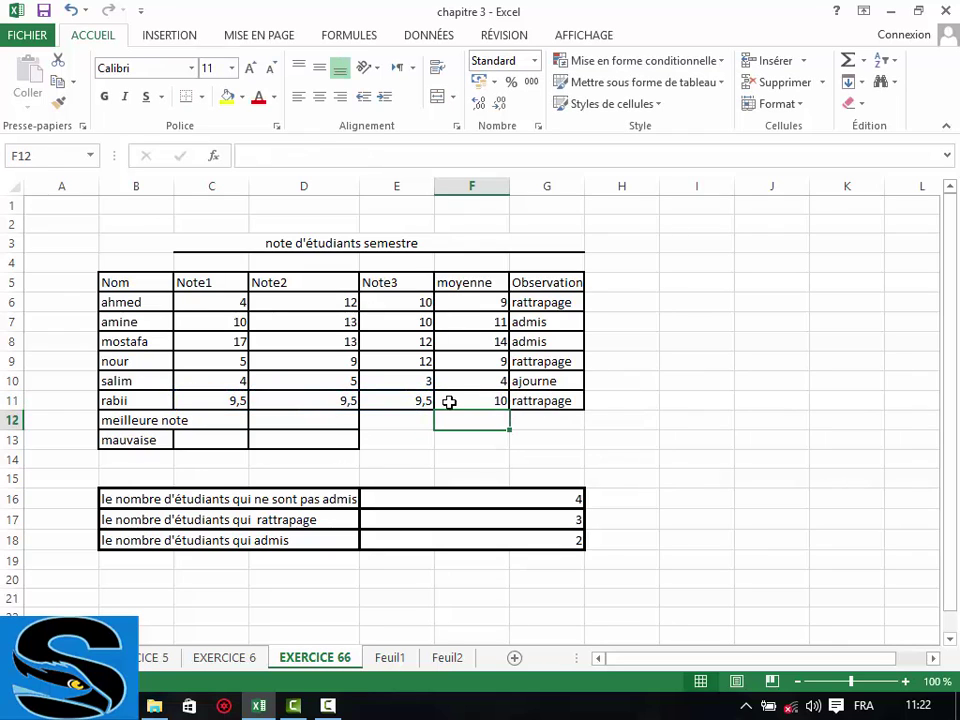
left_click(647, 393)
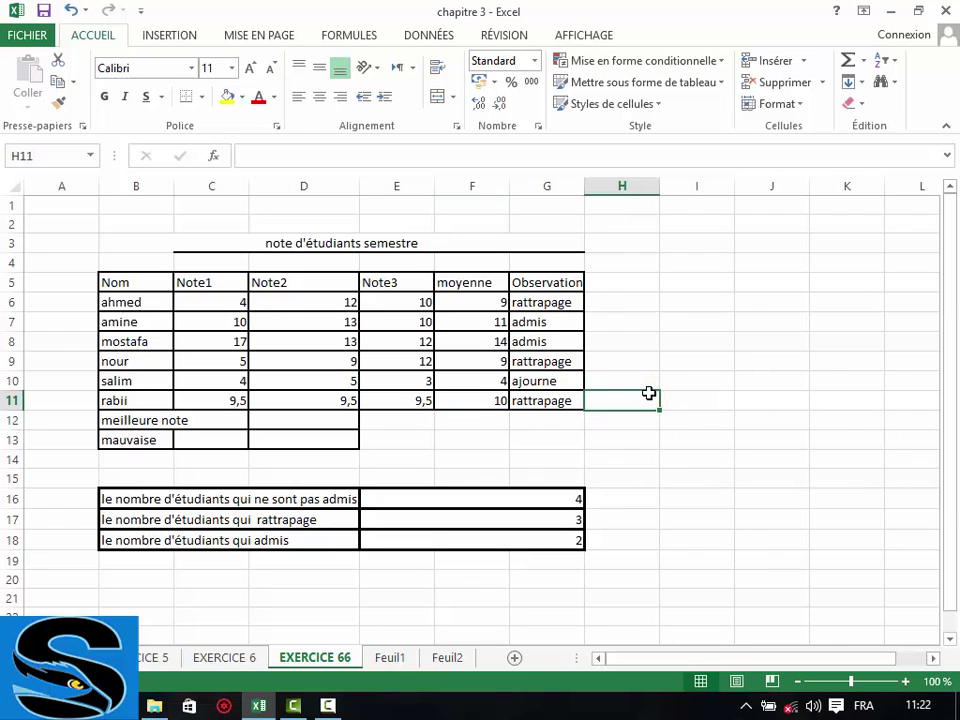
left_click(474, 399)
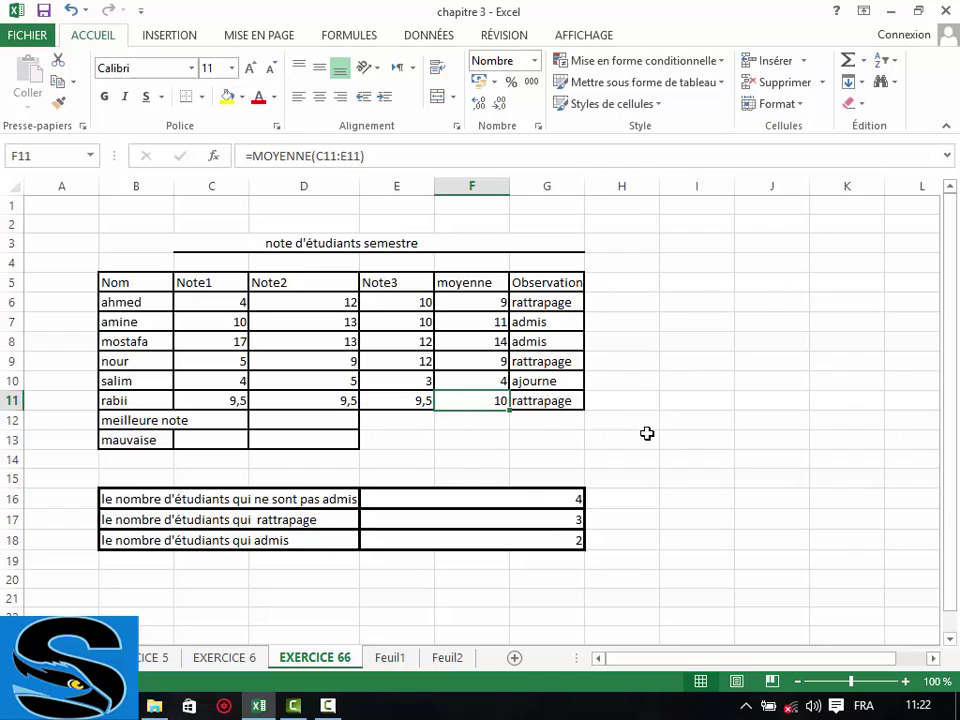
left_click(699, 417)
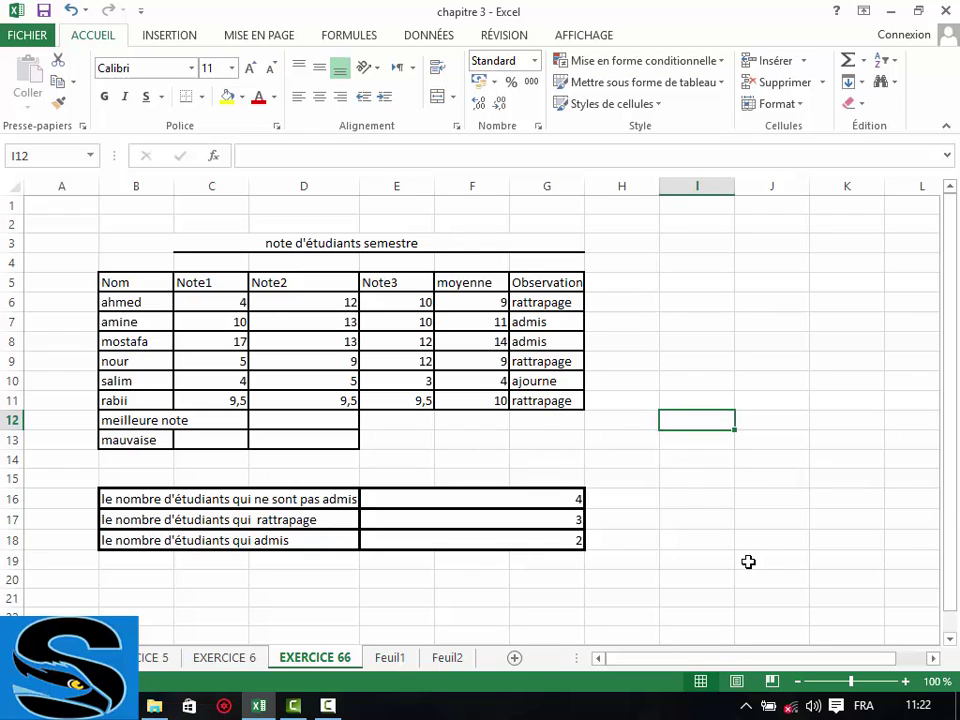
left_click(531, 497)
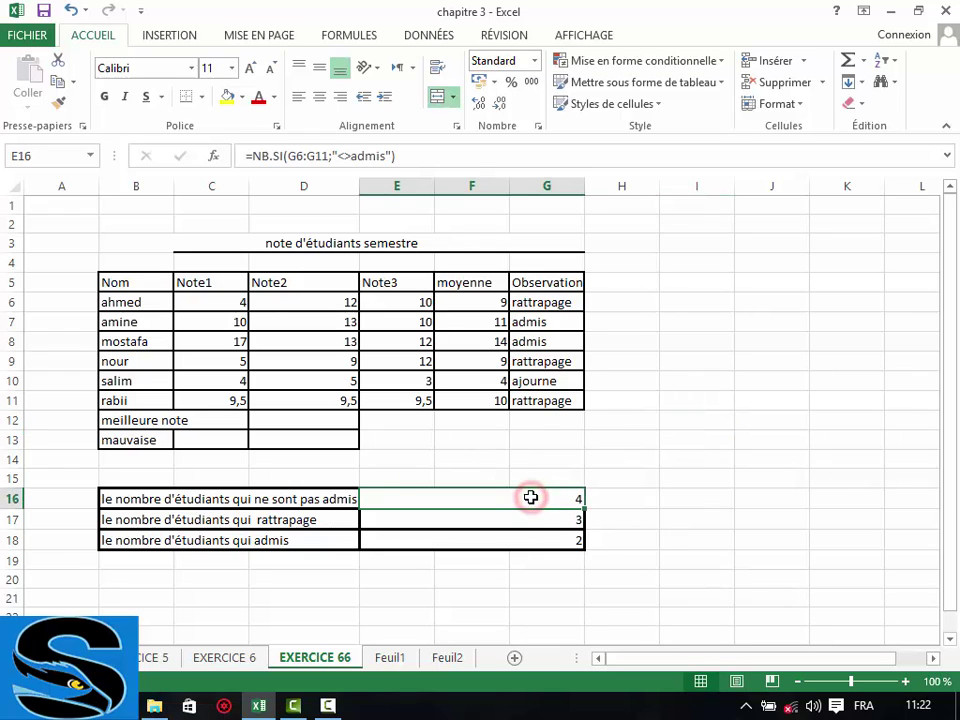